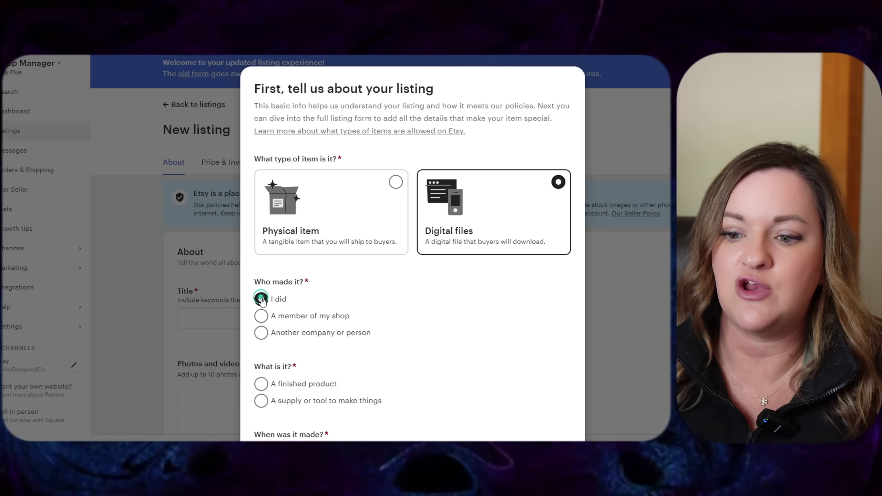
# Specify the item as a finished product made in 2020 - 2024 and continue to the full listing form
pyautogui.scroll(-4, 399, 327)
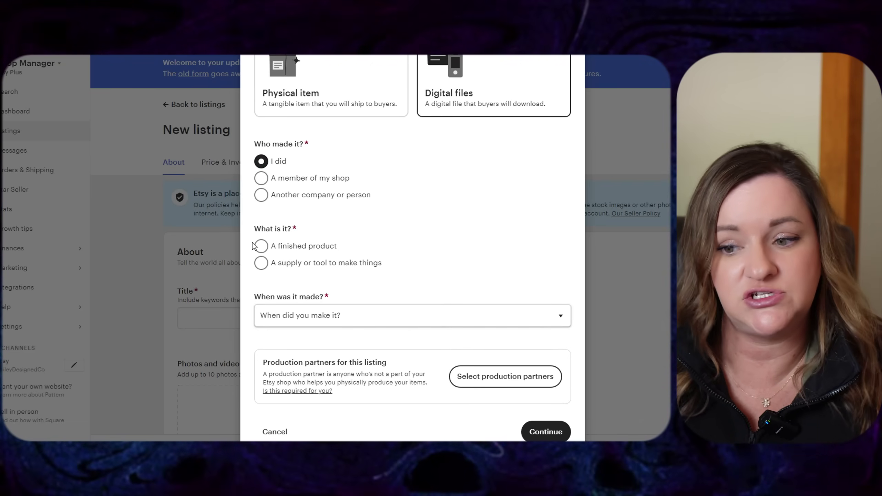
pyautogui.click(261, 246)
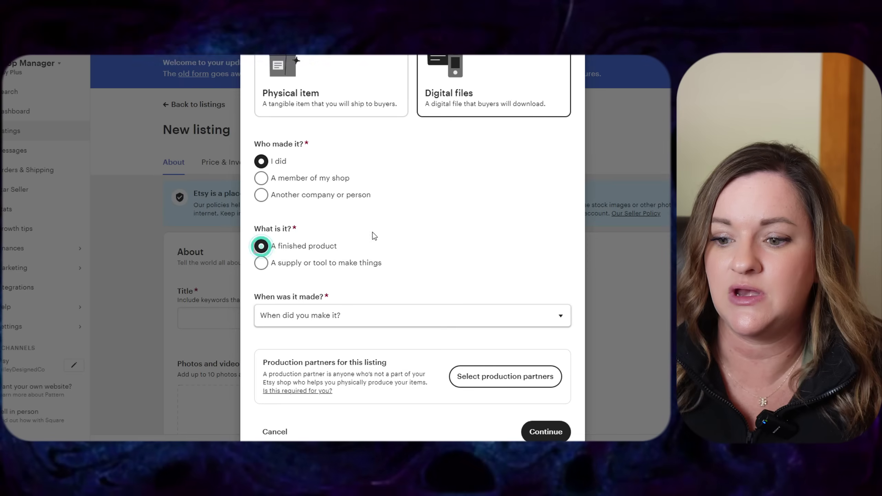
pyautogui.click(399, 322)
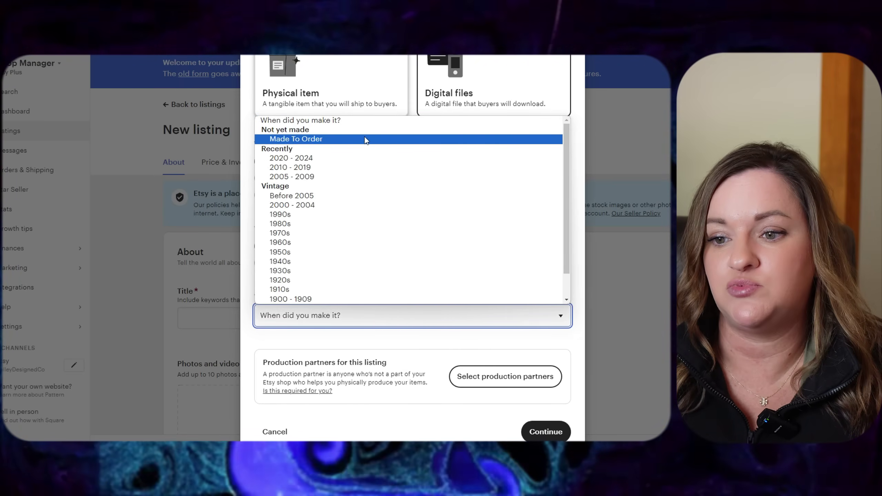
pyautogui.click(311, 157)
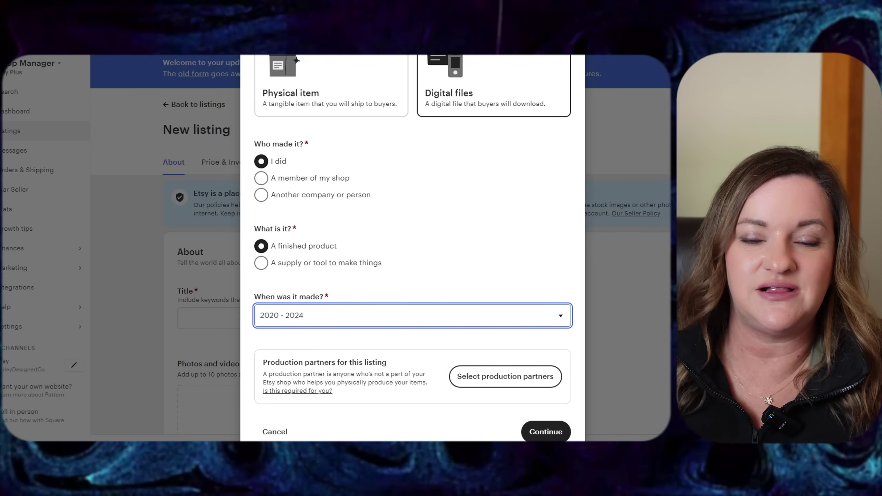
pyautogui.click(544, 435)
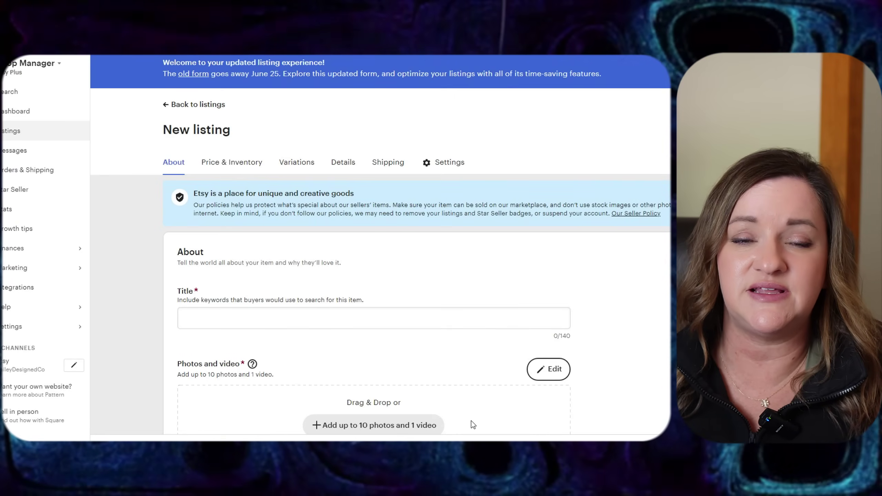
# Open the existing active Seashells Ocean Beach Life 20 oz Skinny Tumbler listing for editing
pyautogui.scroll(-4, 404, 301)
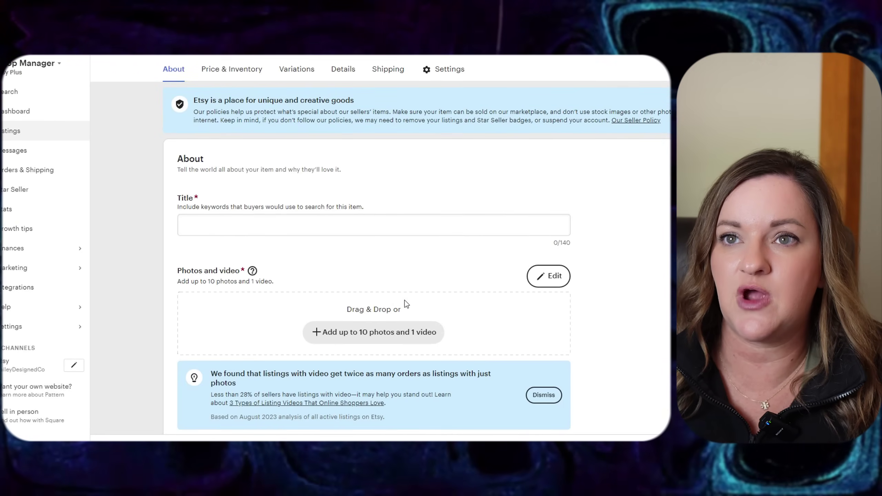
pyautogui.click(194, 179)
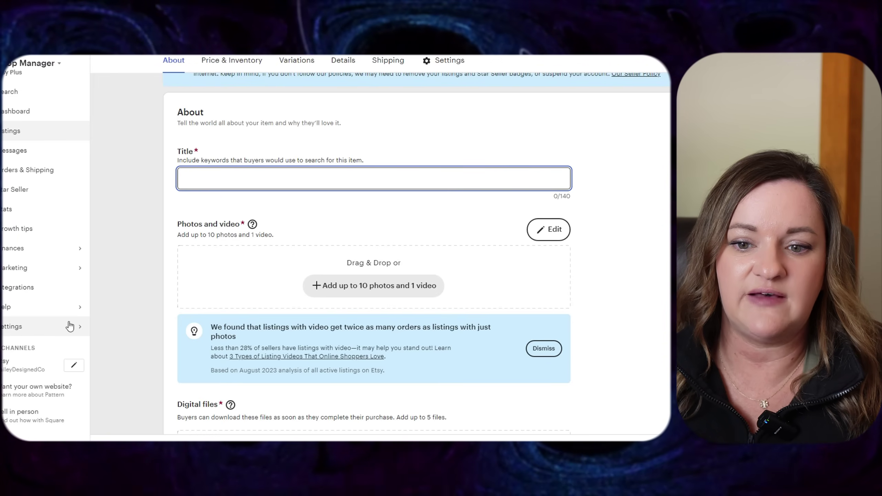
pyautogui.rightClick(22, 133)
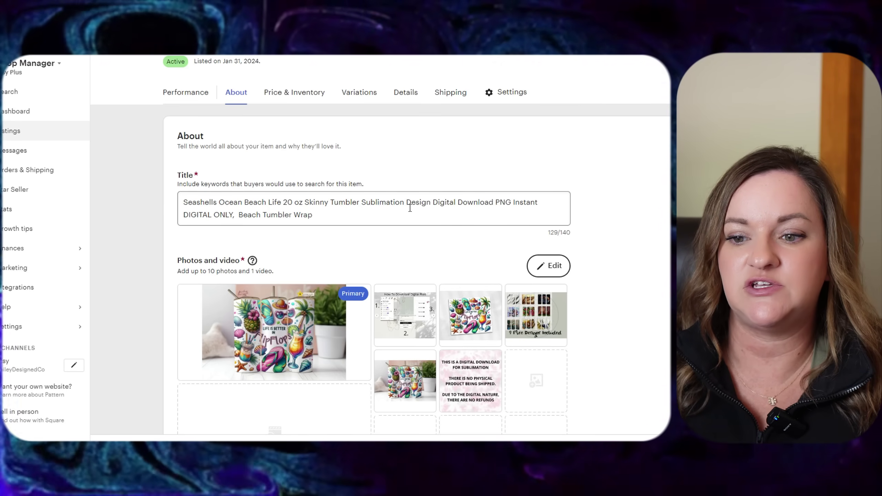
# Copy the phrase "Beach Tumbler Wrap" from the end of the listing title to its beginning, before "Seashells"
pyautogui.moveTo(319, 215); pyautogui.dragTo(239, 218)
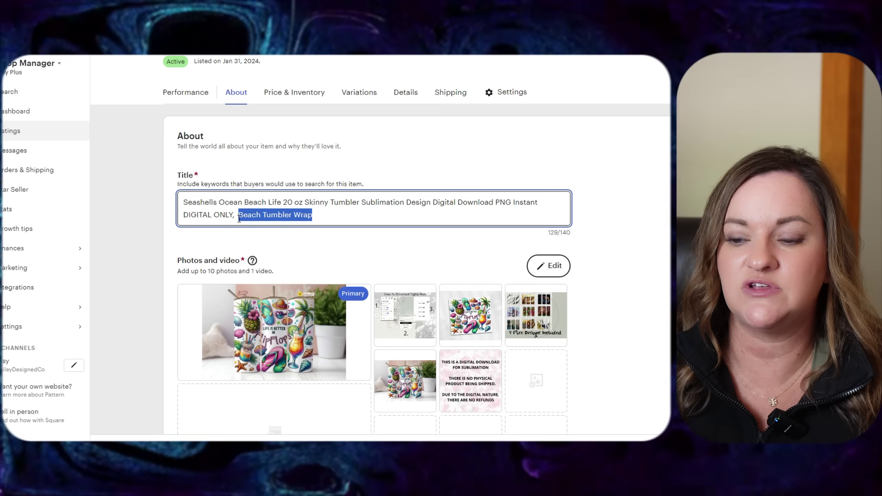
pyautogui.hotkey('ctrl', 'c')
pyautogui.click(183, 202)
pyautogui.hotkey('ctrl', 'v')
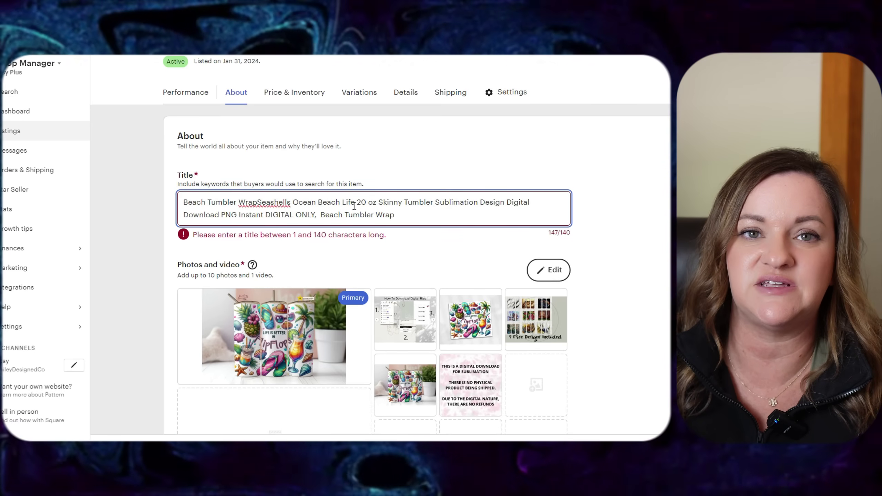
# Separate "Wrap" and "Seashells" with a space and remove the trailing ", Beach Tumbler Wrap" so the title ends with "DIGITAL ONLY"
pyautogui.click(400, 215)
pyautogui.press('BackSpace')
pyautogui.press('BackSpace')
pyautogui.press('BackSpace')
pyautogui.press('BackSpace')
pyautogui.press('BackSpace')
pyautogui.press('BackSpace')
pyautogui.press('BackSpace')
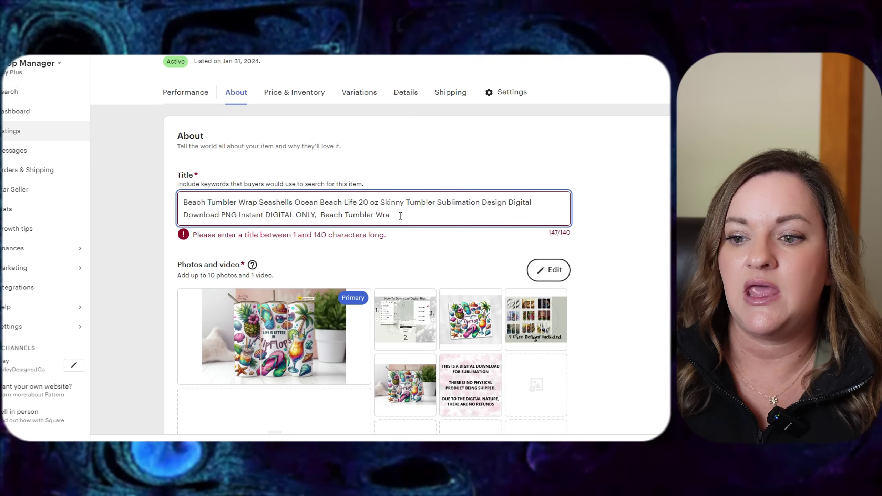
pyautogui.press('BackSpace')
pyautogui.press('BackSpace')
pyautogui.press('BackSpace')
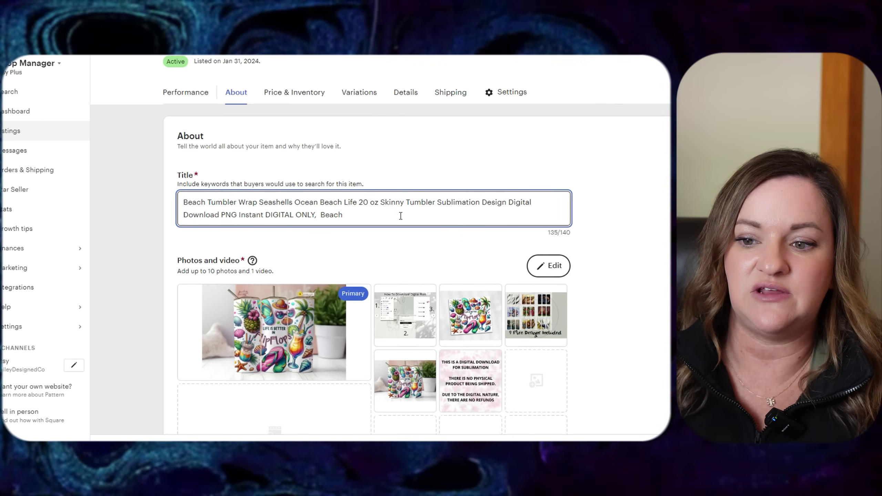
pyautogui.press('BackSpace')
pyautogui.press('BackSpace')
pyautogui.press('BackSpace')
pyautogui.press('BackSpace')
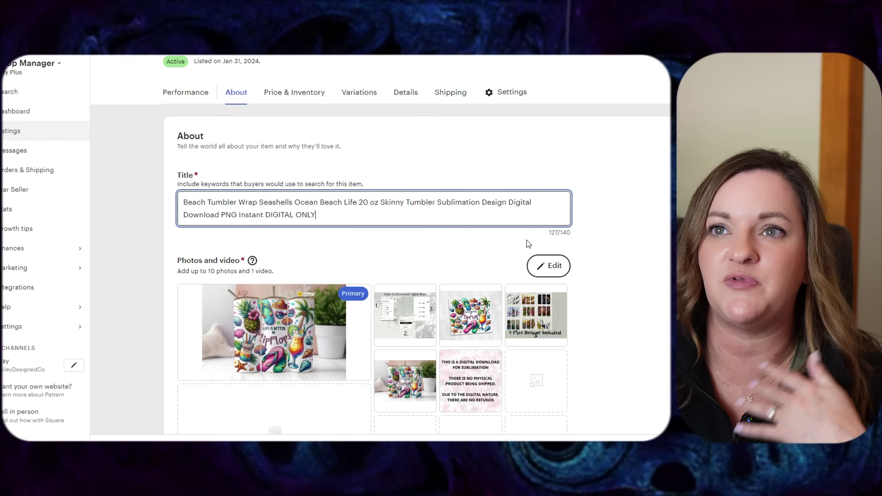
# Examine the listing photos, enlarging the flat design, the tumbler mockup, the digital download notice and the download instructions
pyautogui.moveTo(359, 295)
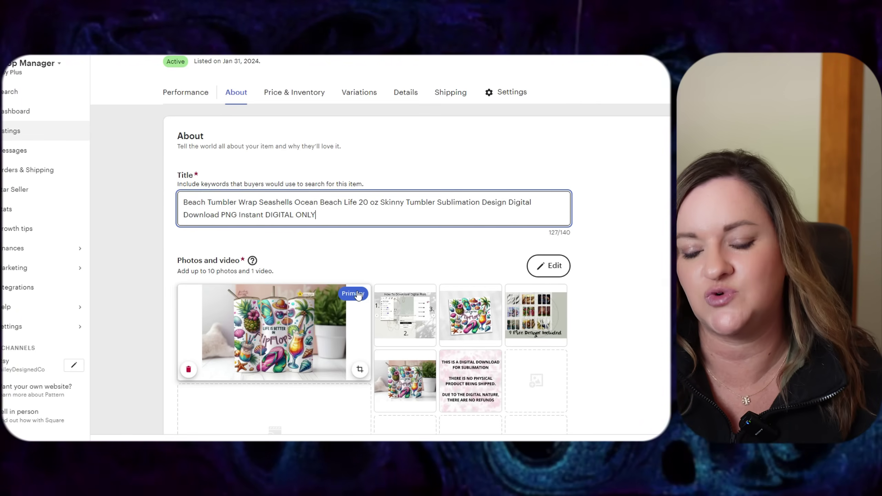
pyautogui.scroll(-3, 358, 295)
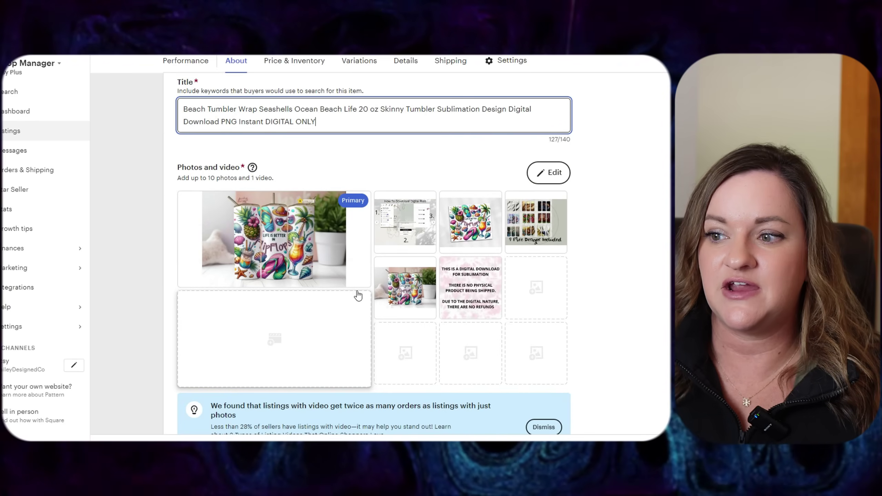
pyautogui.scroll(-1, 358, 295)
pyautogui.moveTo(450, 201)
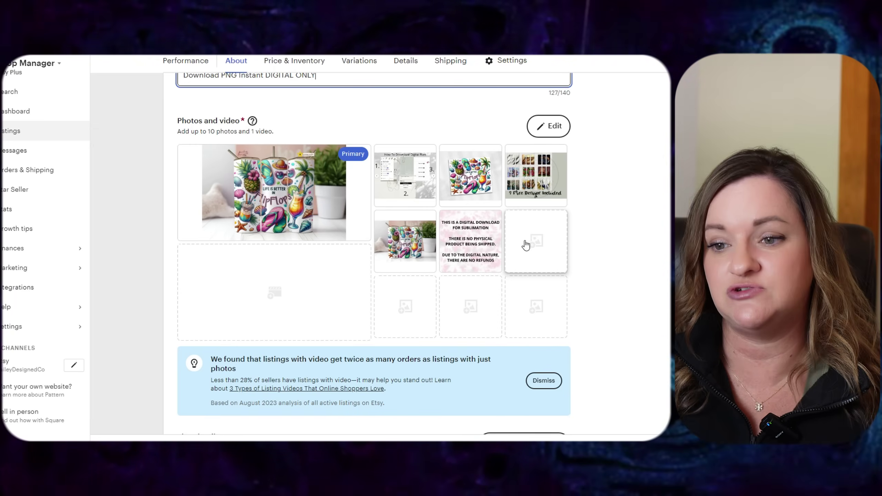
pyautogui.moveTo(276, 199)
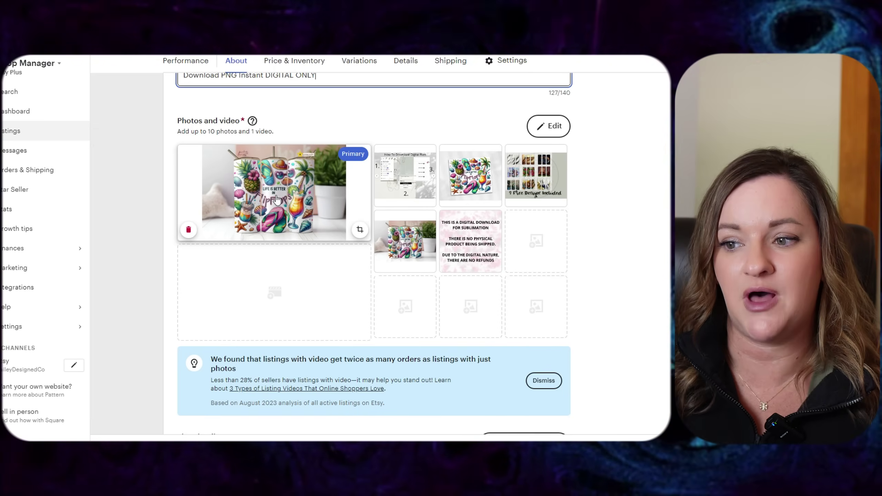
pyautogui.moveTo(403, 205)
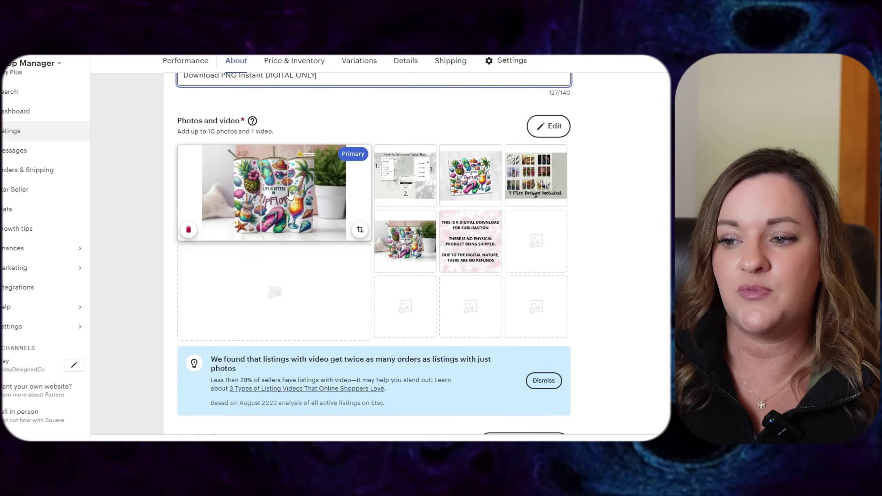
pyautogui.moveTo(475, 194)
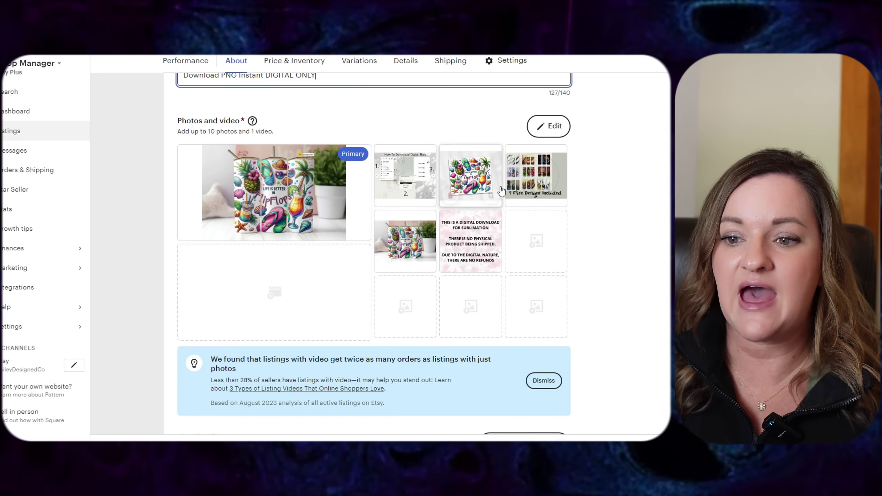
pyautogui.moveTo(247, 187)
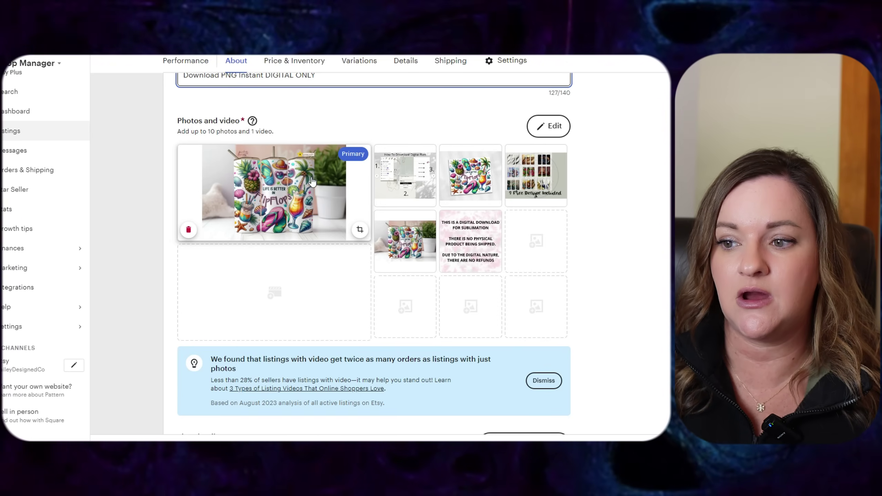
pyautogui.click(476, 167)
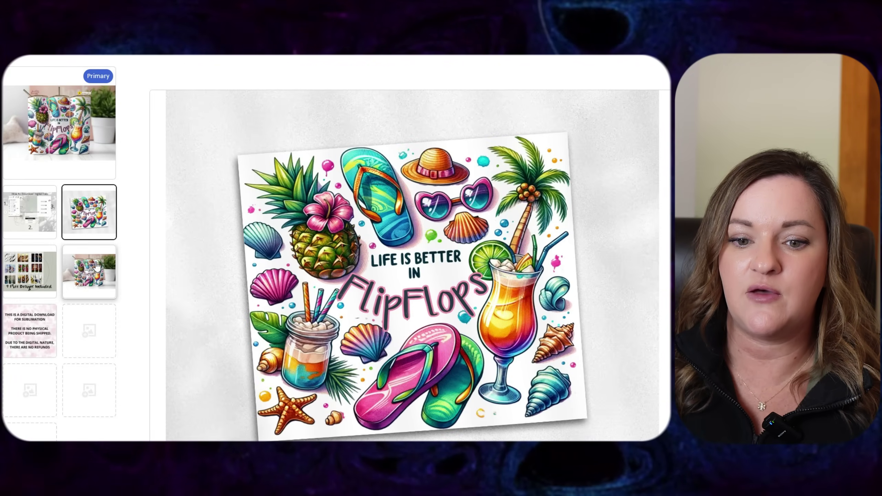
pyautogui.click(89, 271)
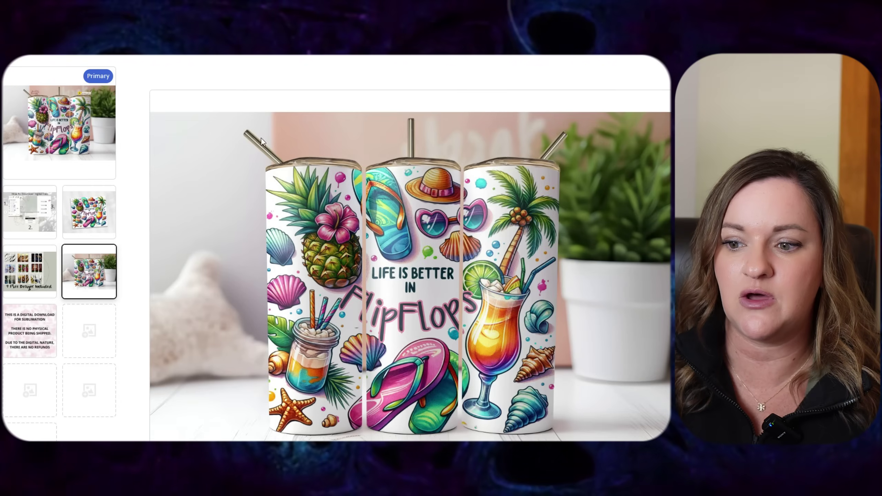
pyautogui.scroll(-3, 131, 318)
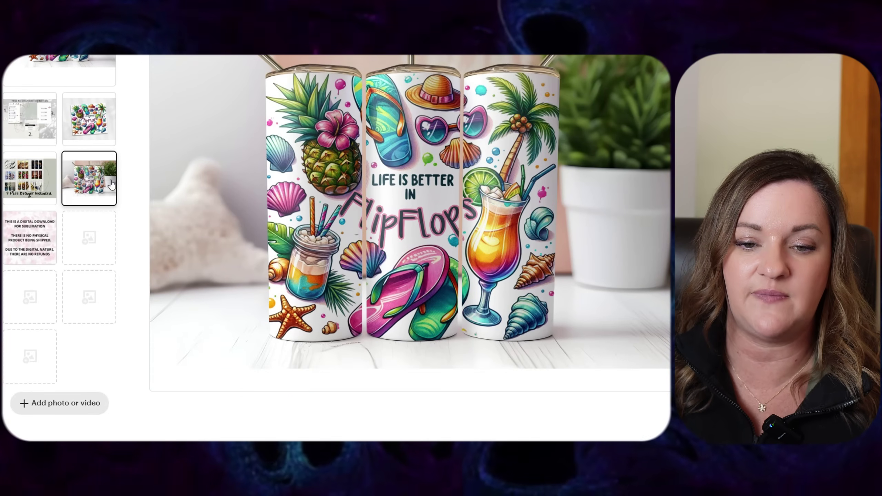
pyautogui.click(31, 234)
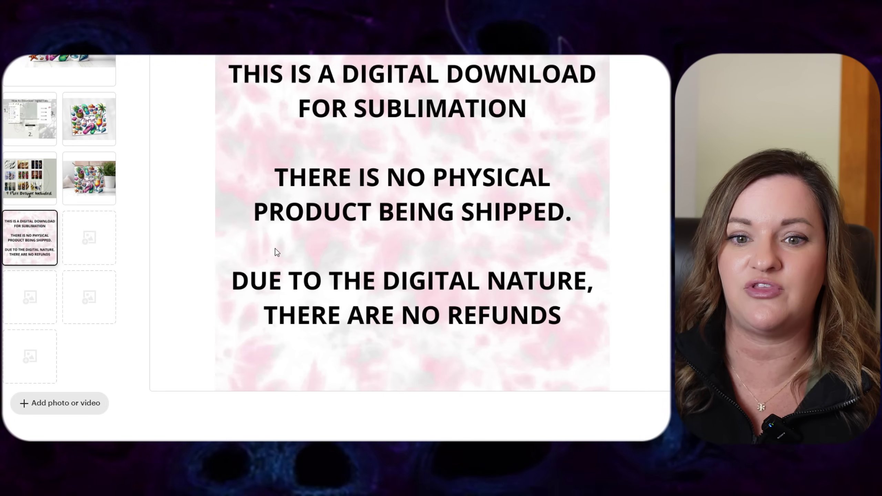
pyautogui.scroll(3, 273, 250)
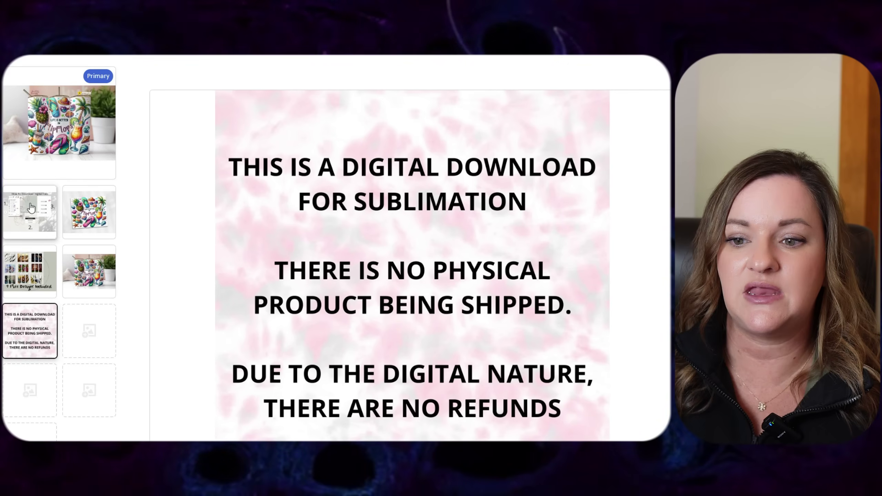
pyautogui.click(32, 207)
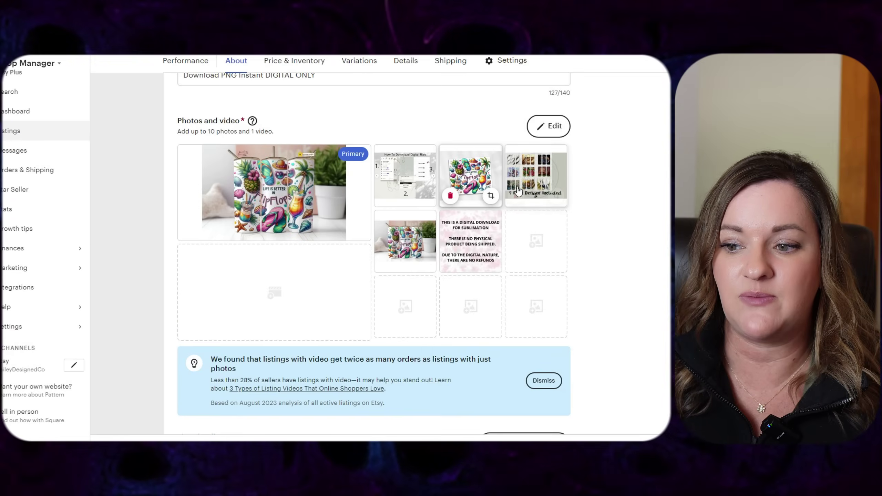
# Reorder the digital files so LifeisBetter_BeachOcean-20mockupfile.png is first and LifeisBetter_BeachOcean.png second, above the two PDFs
pyautogui.scroll(-1, 469, 229)
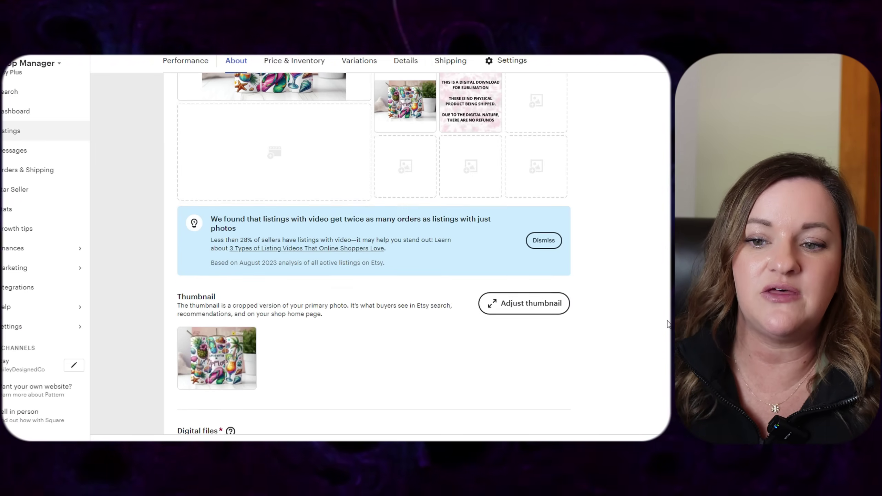
pyautogui.scroll(-5, 667, 324)
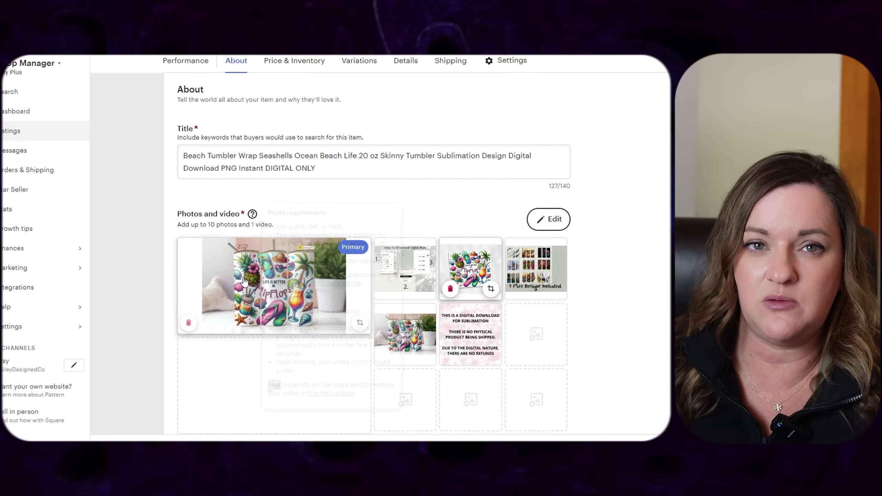
pyautogui.scroll(-8, 256, 292)
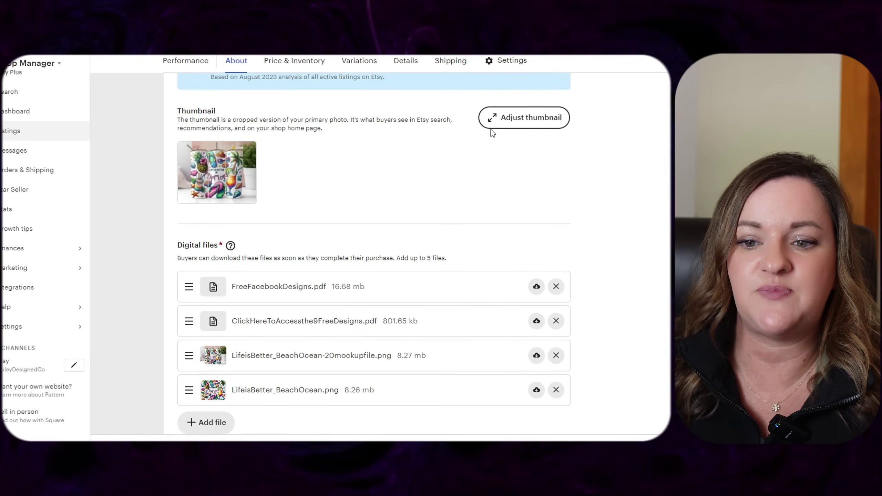
pyautogui.scroll(-4, 344, 297)
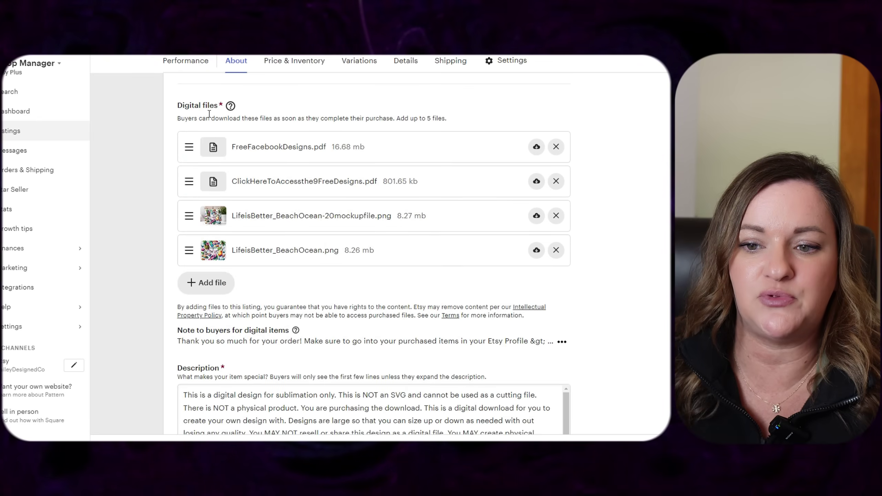
pyautogui.moveTo(187, 216); pyautogui.dragTo(190, 149)
pyautogui.moveTo(188, 250); pyautogui.dragTo(192, 181)
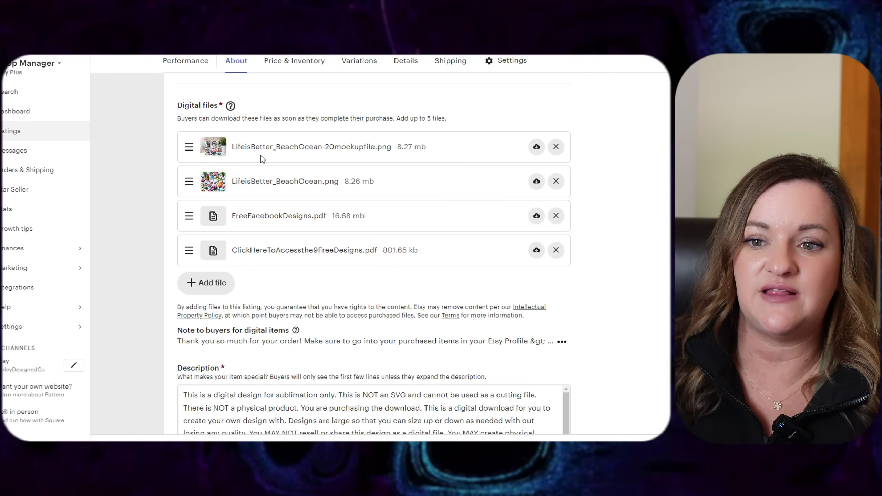
# Review the listing's full description text and the tags in its details section
pyautogui.scroll(-5, 649, 298)
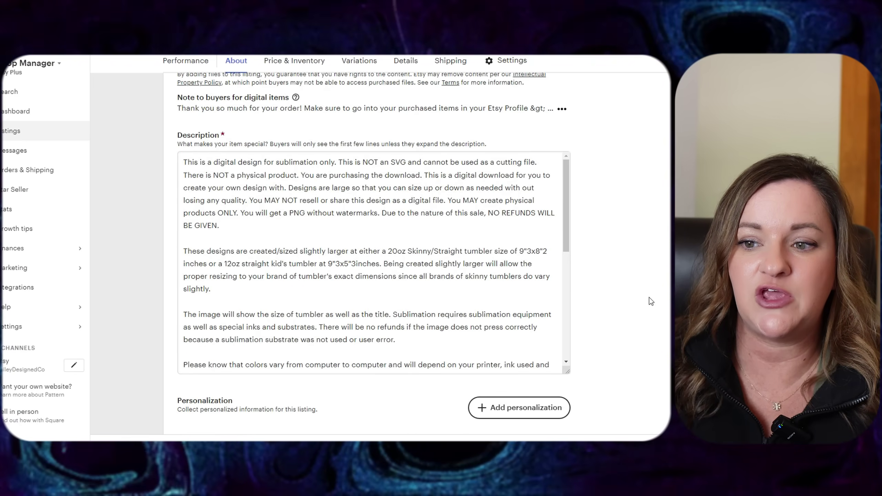
pyautogui.scroll(-1, 649, 297)
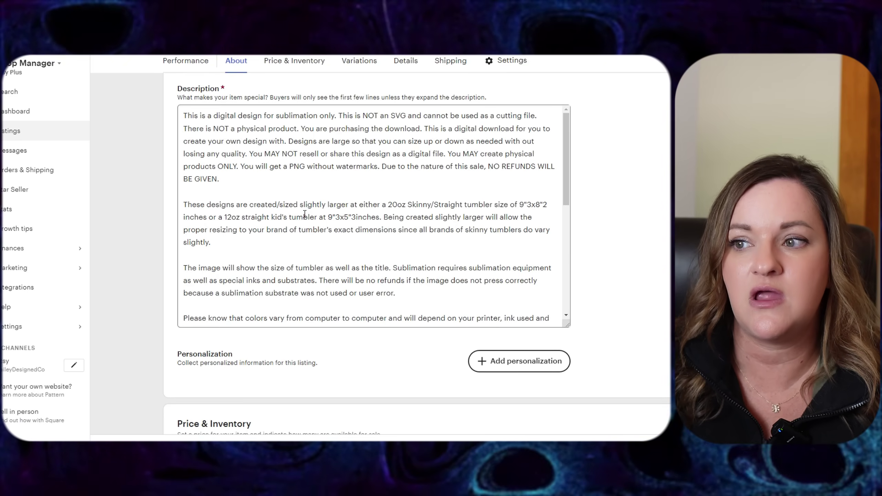
pyautogui.scroll(-10, 549, 287)
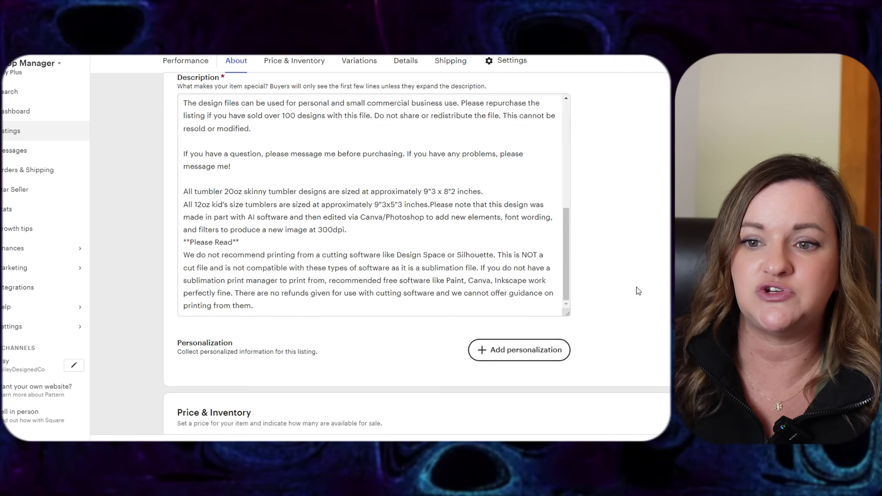
pyautogui.scroll(-15, 637, 289)
pyautogui.scroll(-15, 636, 287)
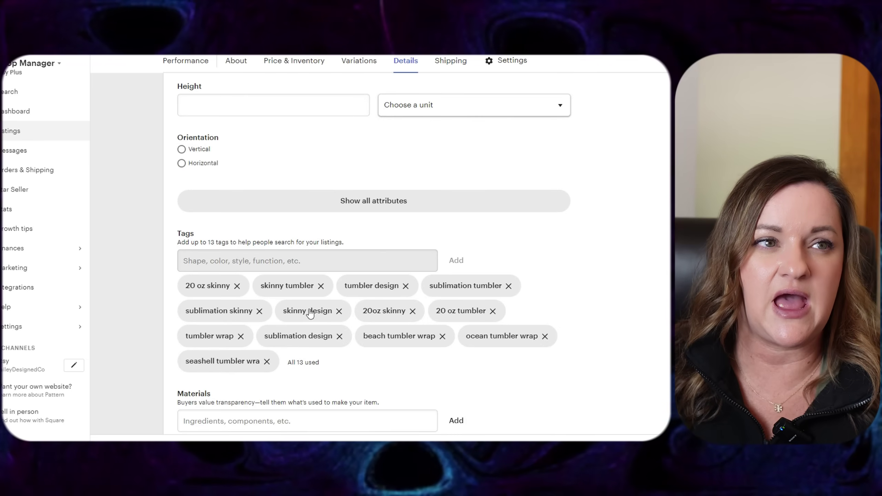
# Review the listing description again from its first paragraph, including the sublimation-only and no-refund notes
pyautogui.scroll(15, 621, 339)
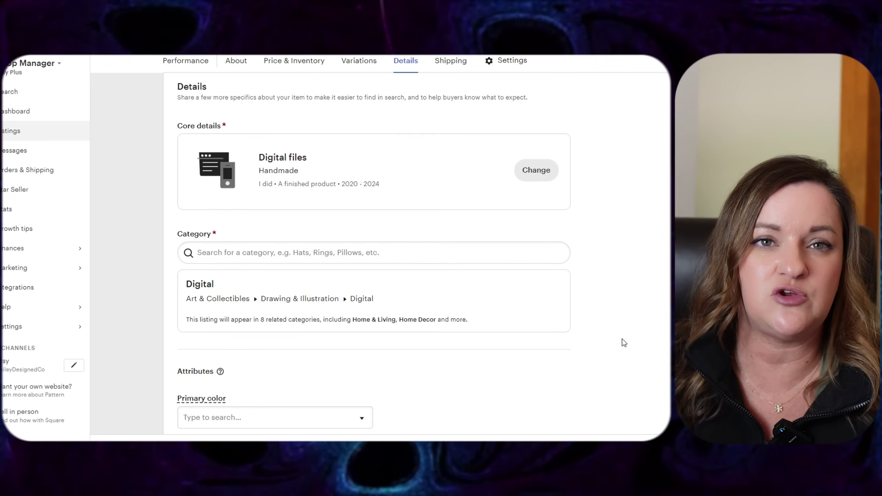
pyautogui.scroll(8, 621, 339)
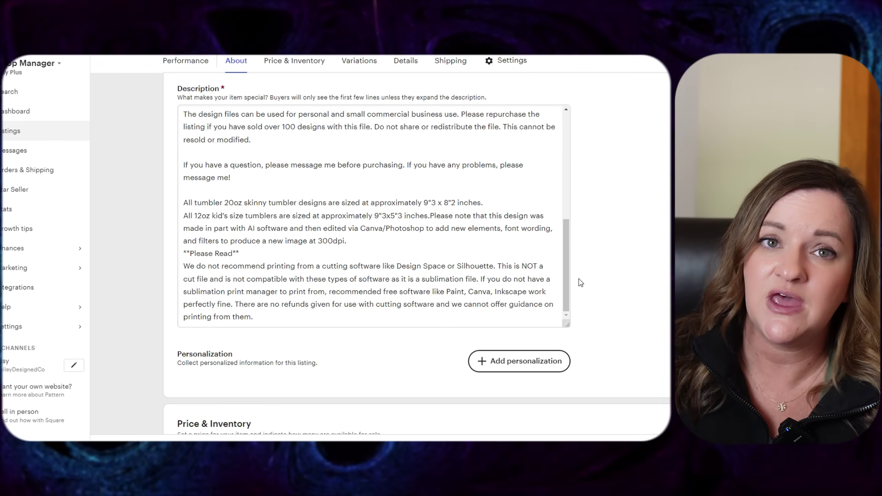
pyautogui.moveTo(567, 283); pyautogui.dragTo(566, 157)
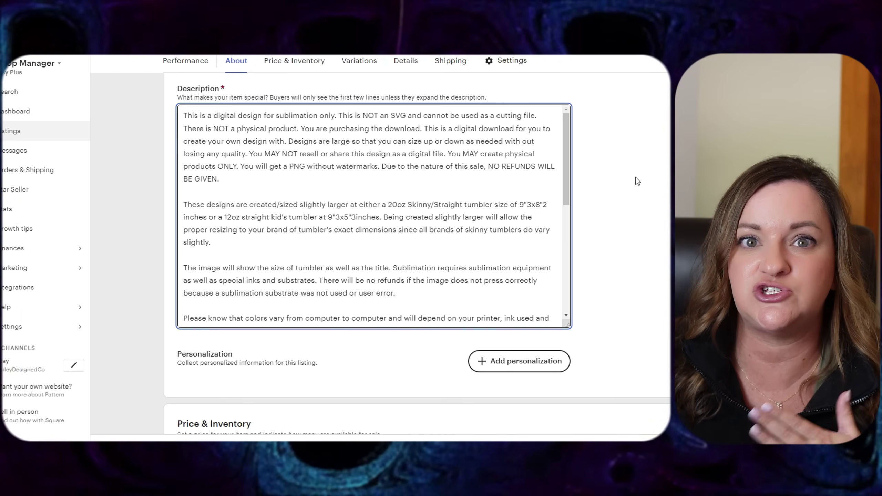
pyautogui.scroll(9, 637, 181)
# Expand the estimated profit breakdown beneath the listing price to examine the fees
pyautogui.scroll(-10, 634, 181)
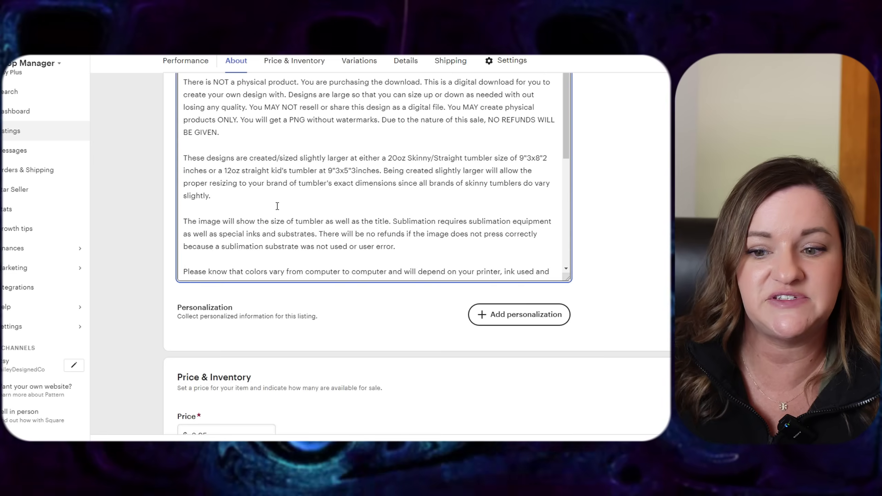
pyautogui.scroll(-7, 295, 195)
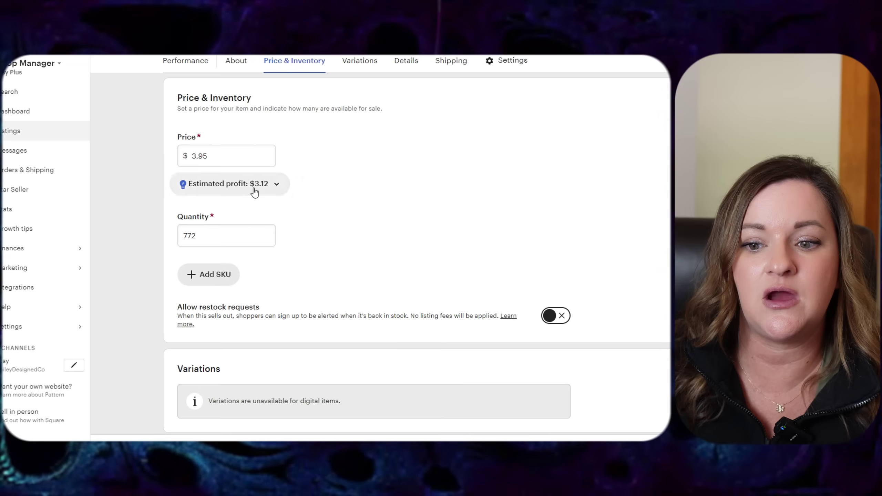
pyautogui.click(277, 184)
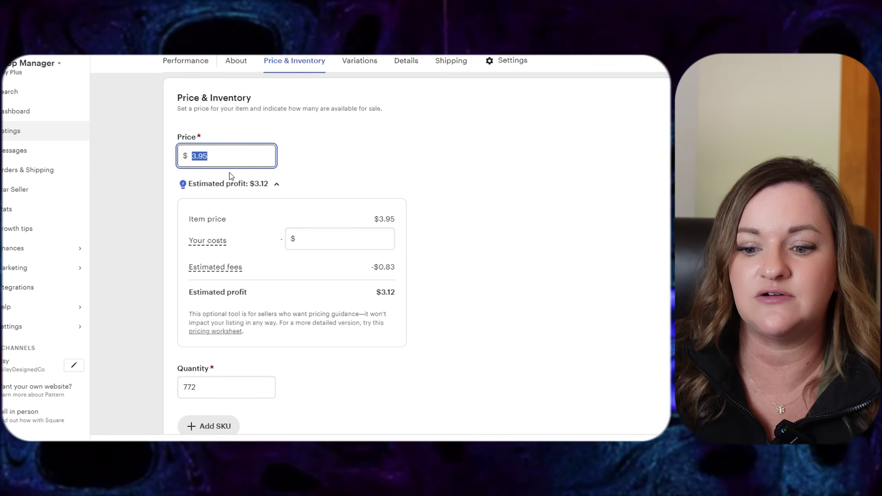
pyautogui.click(527, 220)
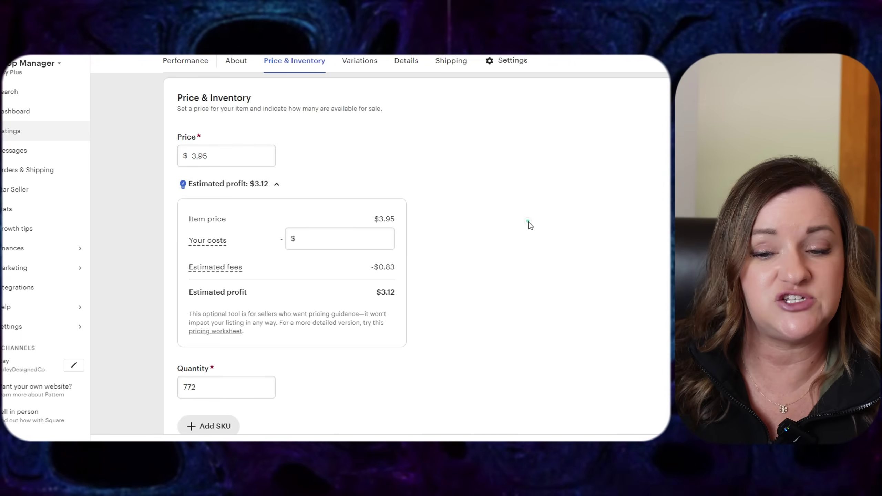
# Set the listing's quantity to 999
pyautogui.scroll(-2, 506, 279)
pyautogui.scroll(-3, 505, 277)
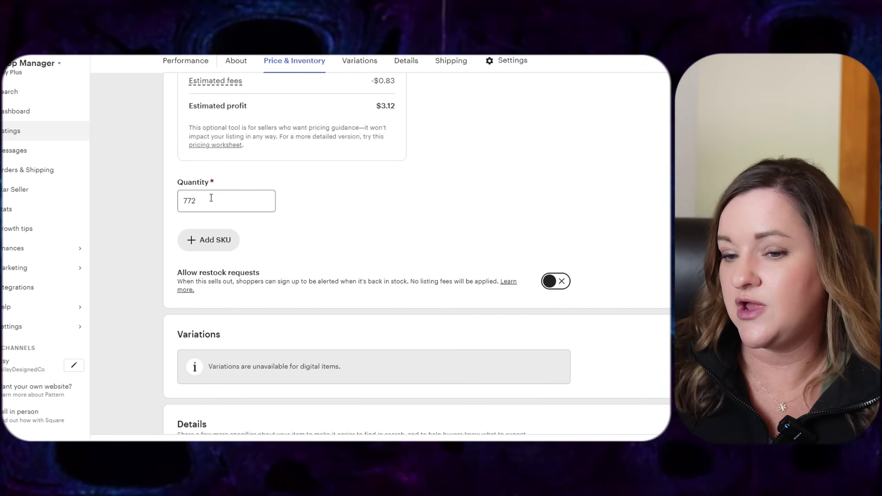
pyautogui.write('999')
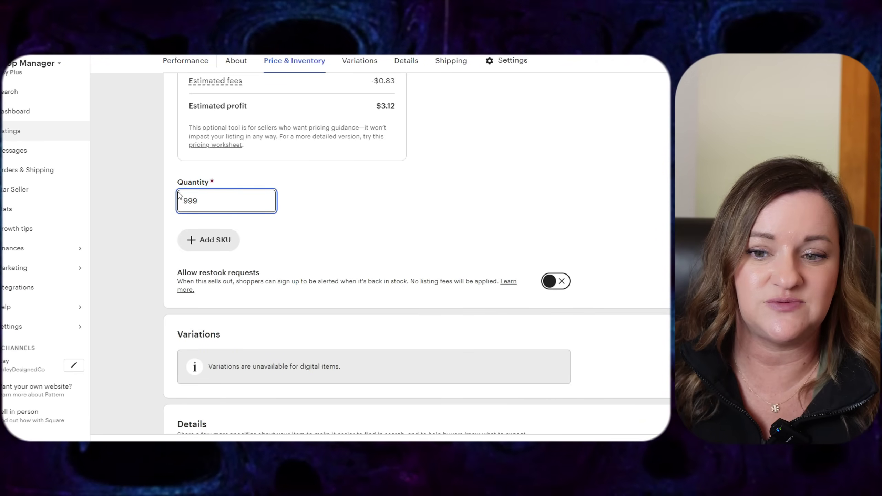
pyautogui.click(345, 192)
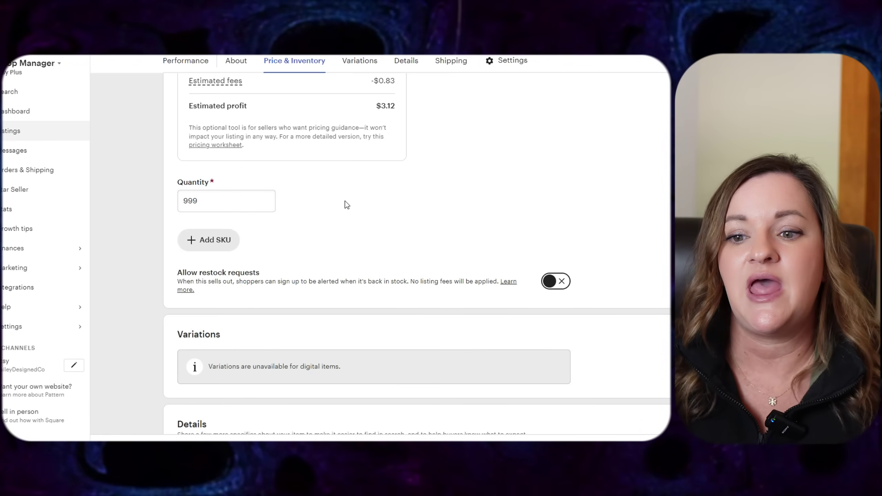
# Search the listing categories for "wall art printable" and "digital planner", and close the suggestions without choosing one
pyautogui.scroll(-1, 346, 205)
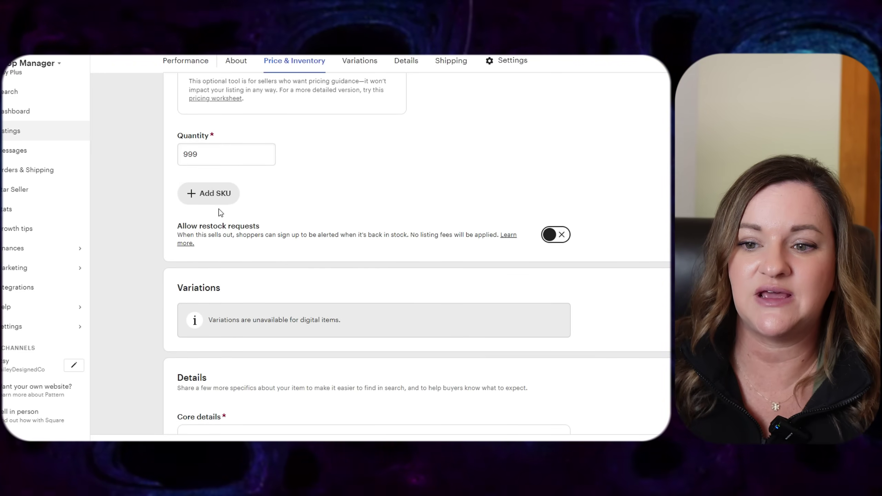
pyautogui.scroll(-4, 349, 247)
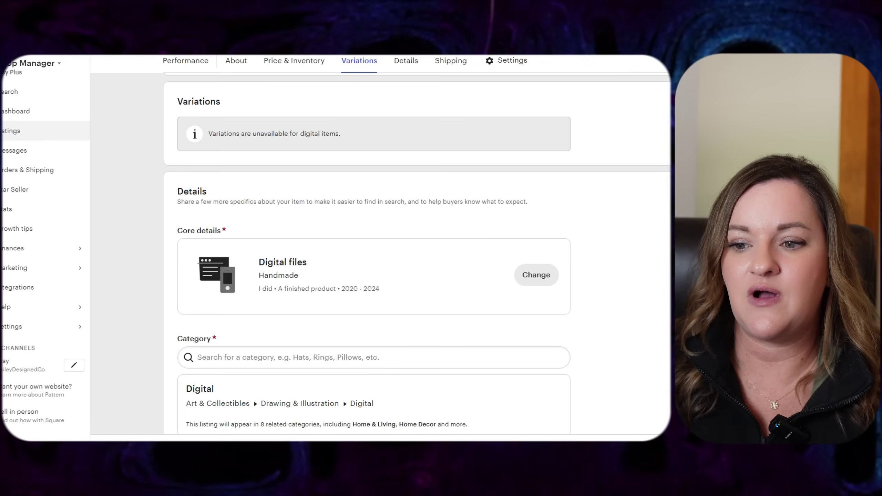
pyautogui.scroll(-2, 655, 203)
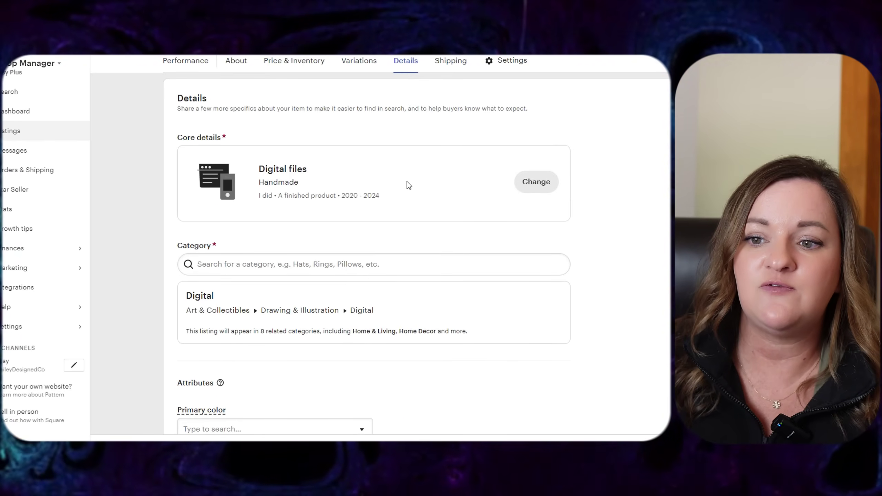
pyautogui.scroll(-1, 526, 218)
pyautogui.scroll(-3, 243, 132)
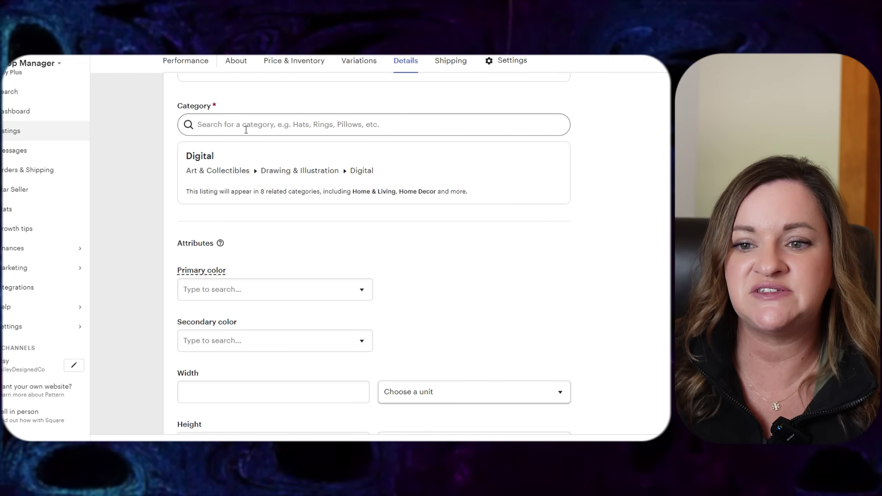
pyautogui.click(207, 120)
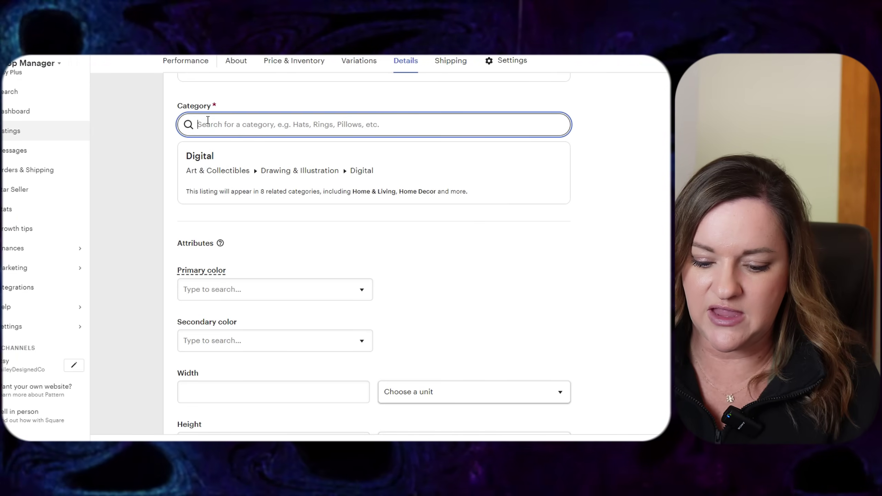
pyautogui.write('wall')
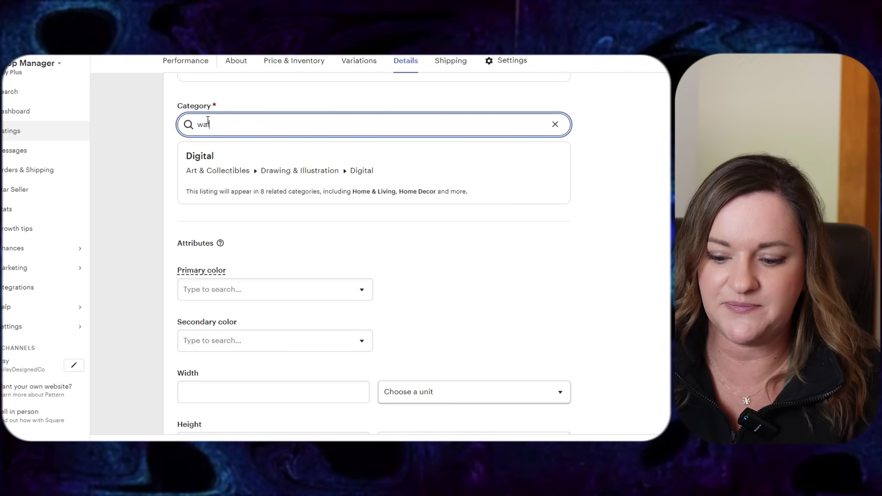
pyautogui.write(' ar')
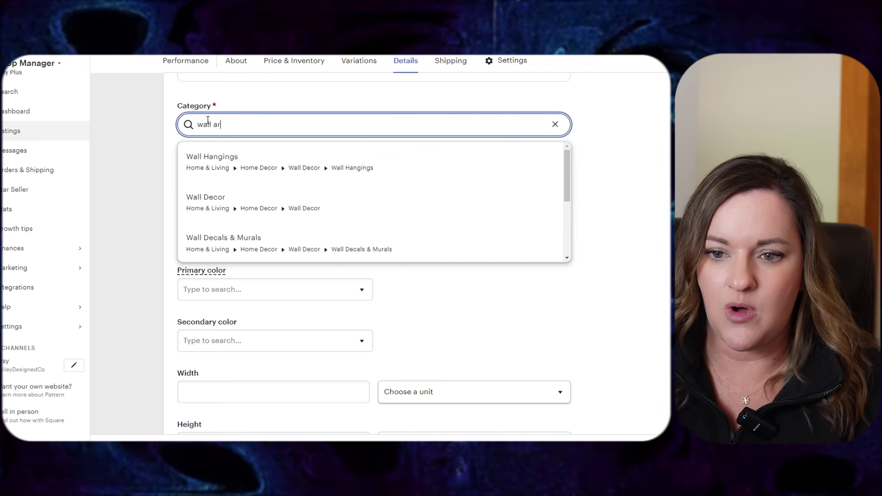
pyautogui.write('t p')
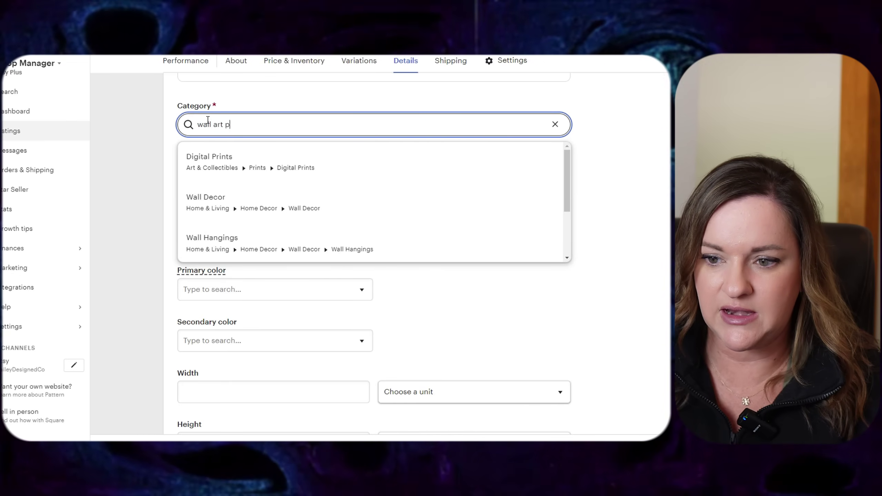
pyautogui.write('rintable')
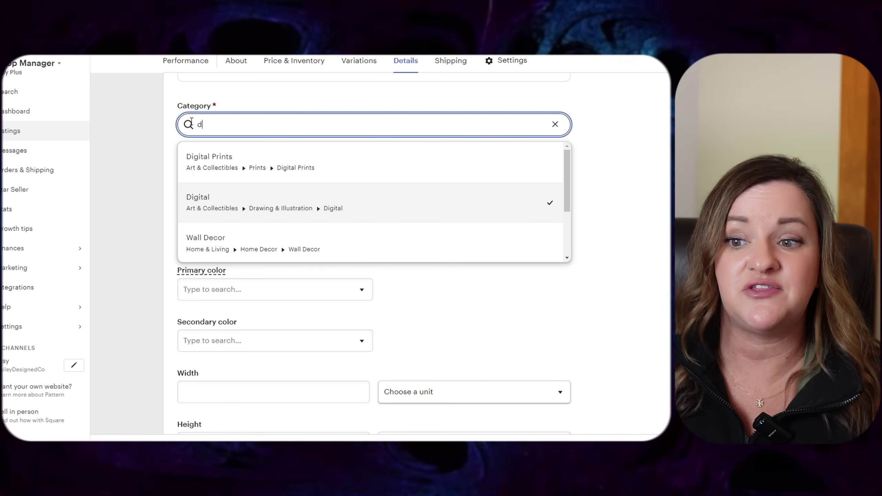
pyautogui.write('igital planner')
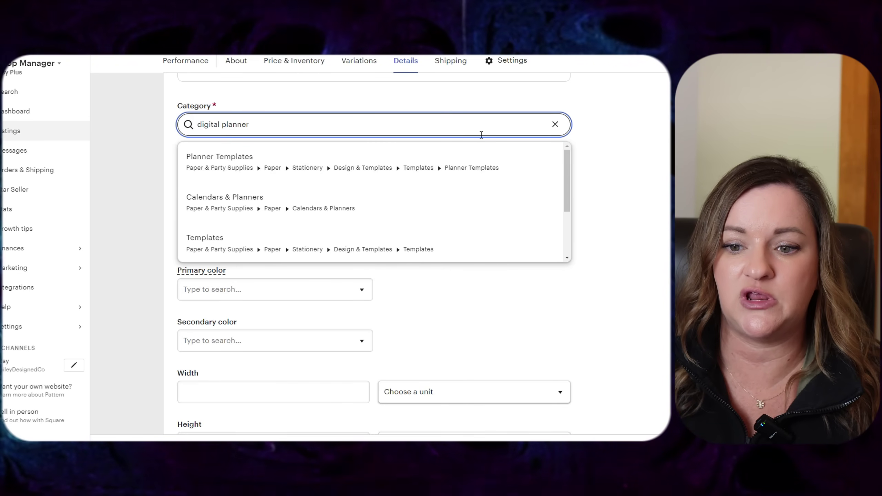
pyautogui.moveTo(565, 205); pyautogui.dragTo(494, 168)
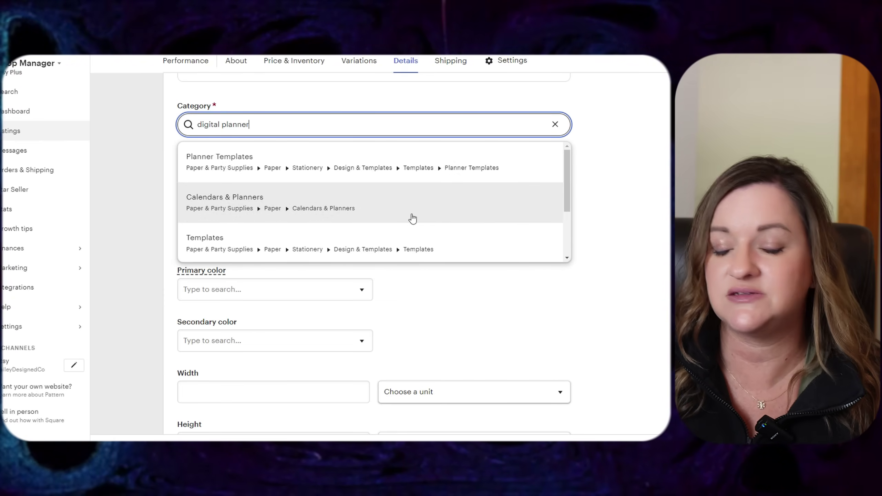
pyautogui.click(533, 330)
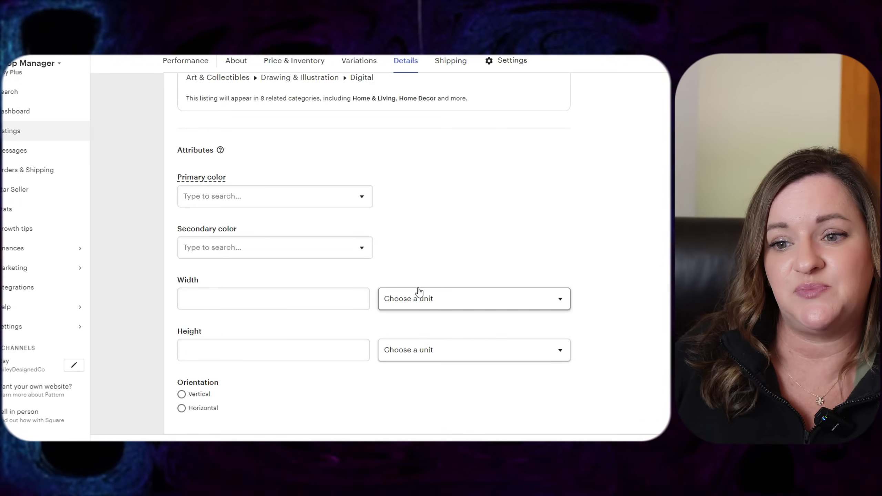
# Review the listing's color, size and orientation attributes, its tags and materials, and the shipping and returns information
pyautogui.click(302, 200)
pyautogui.click(516, 149)
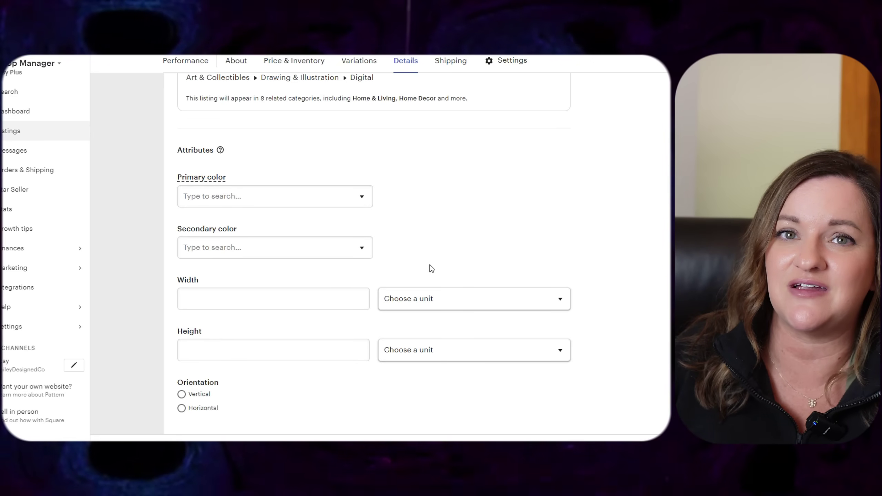
pyautogui.scroll(-3, 427, 269)
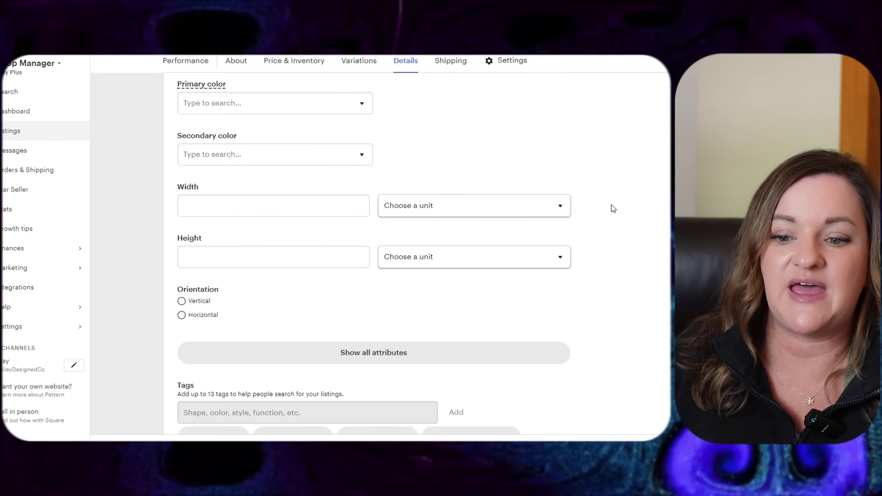
pyautogui.scroll(-7, 638, 246)
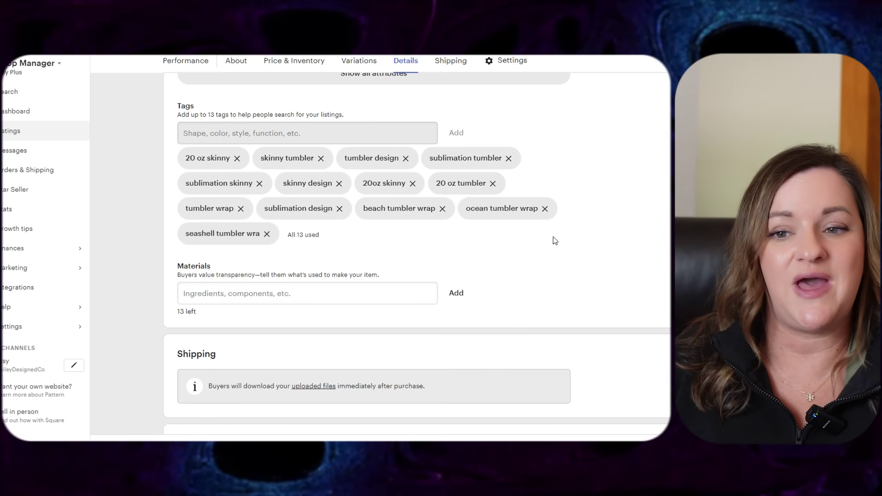
pyautogui.scroll(-3, 539, 244)
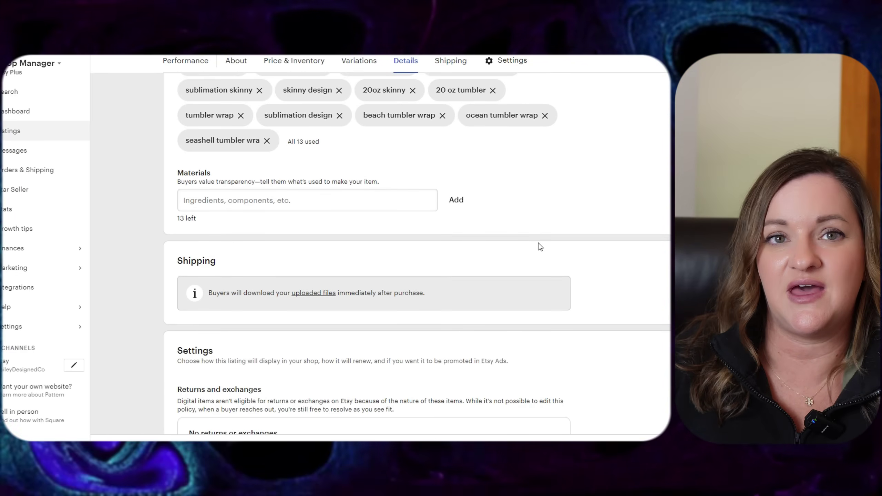
pyautogui.scroll(-3, 538, 243)
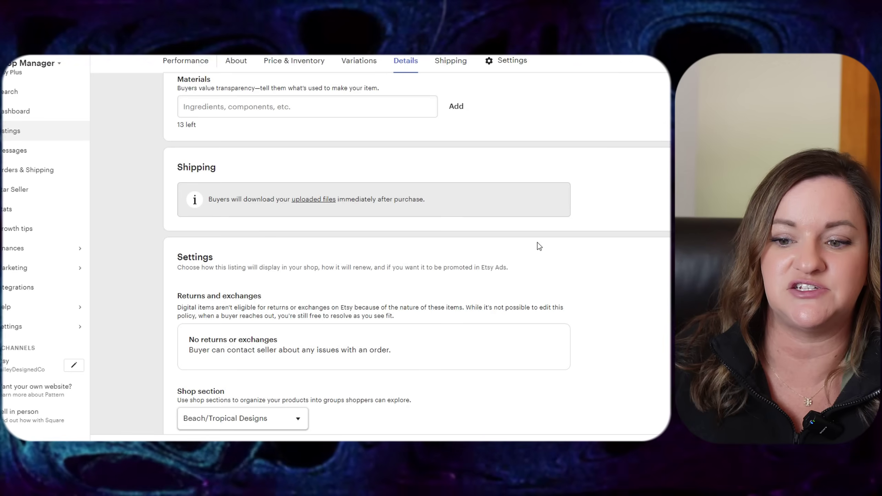
pyautogui.scroll(-3, 537, 243)
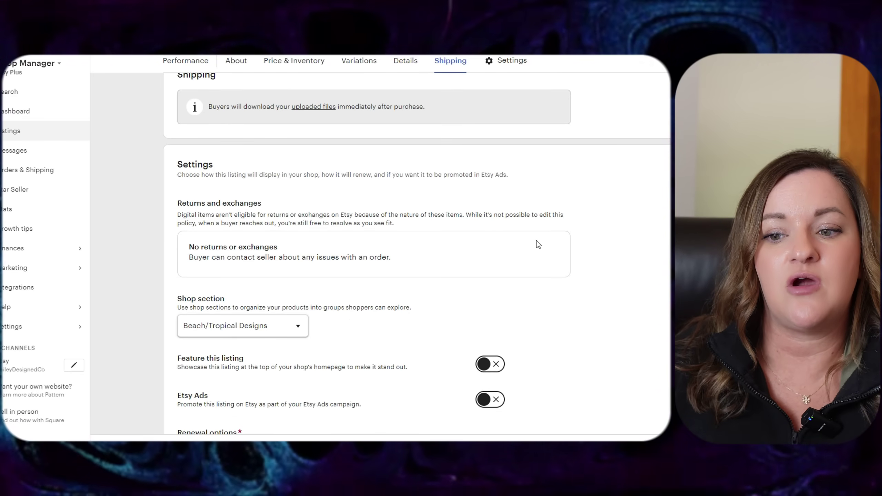
pyautogui.scroll(1, 538, 244)
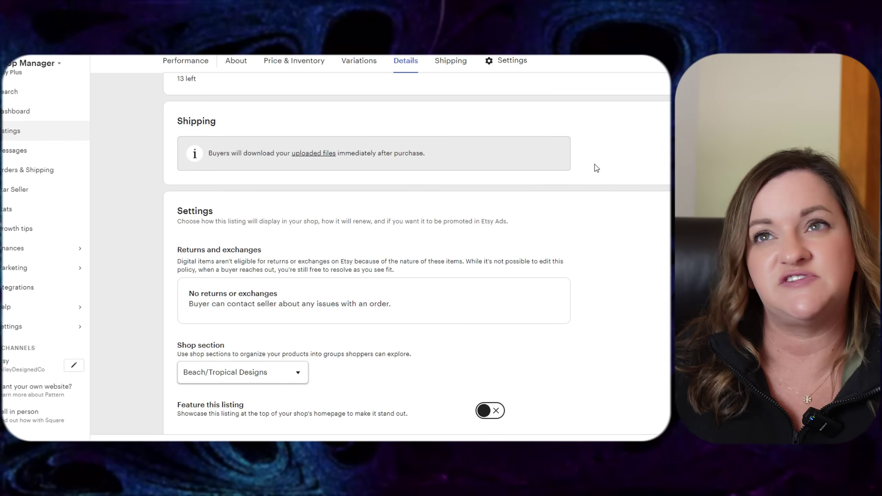
pyautogui.scroll(-2, 544, 244)
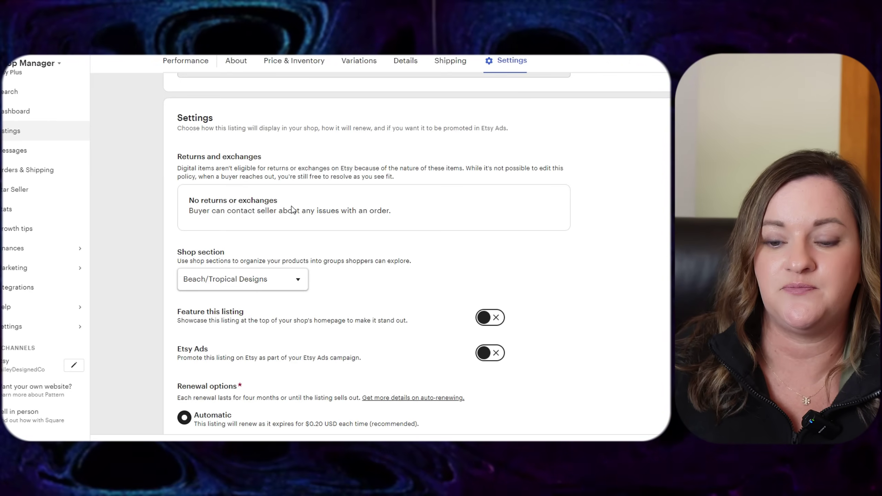
# Browse the full list of shop sections available for the listing and close it without changing the selection
pyautogui.scroll(-2, 390, 194)
pyautogui.click(289, 200)
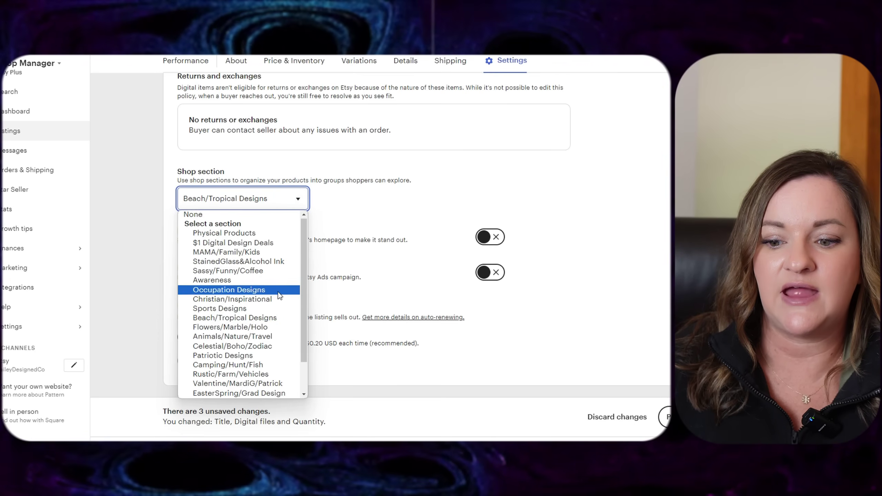
pyautogui.scroll(-2, 278, 305)
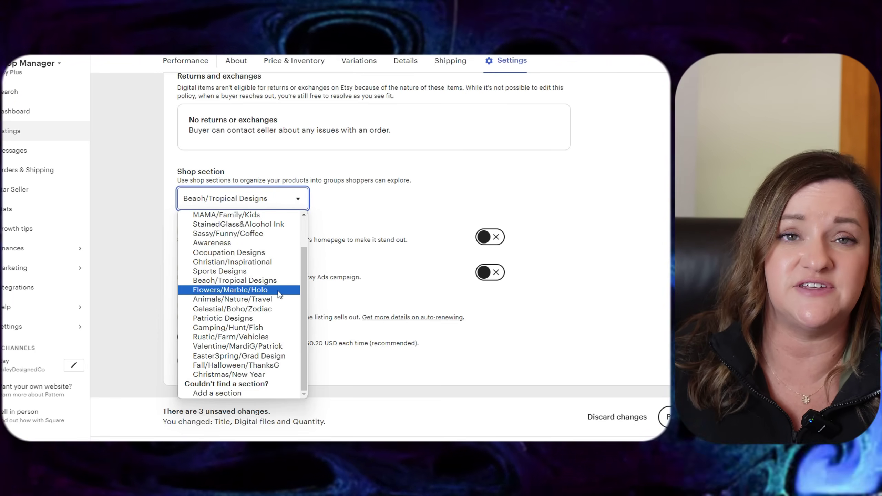
pyautogui.scroll(2, 279, 293)
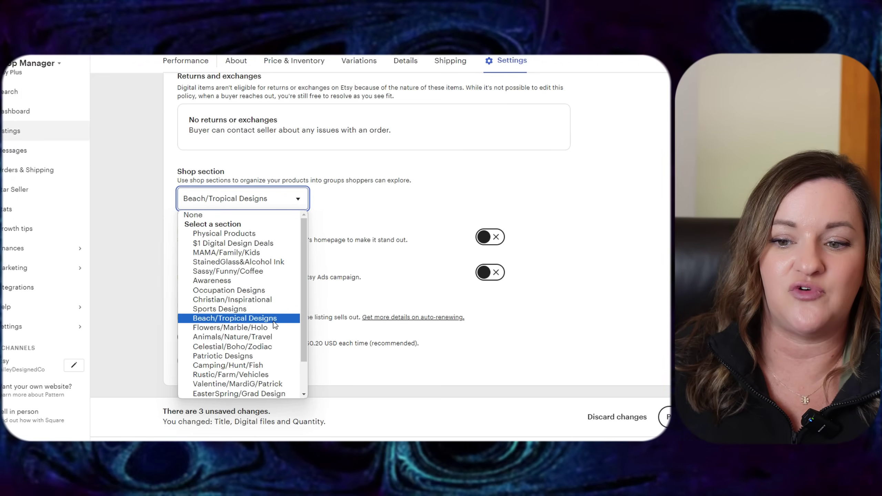
pyautogui.scroll(-2, 274, 318)
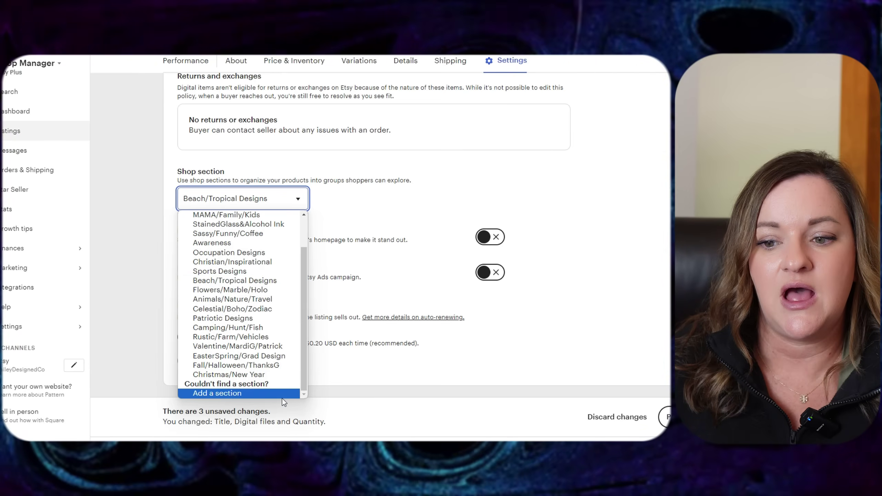
pyautogui.scroll(2, 253, 377)
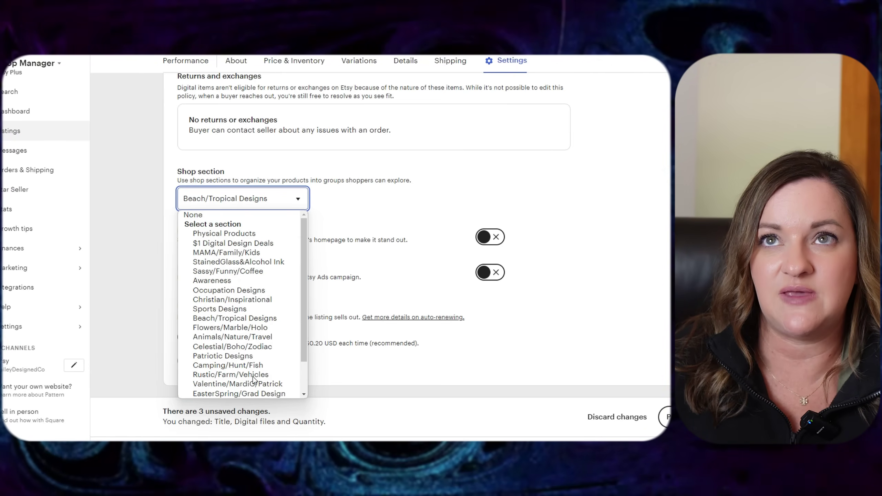
pyautogui.scroll(-2, 253, 378)
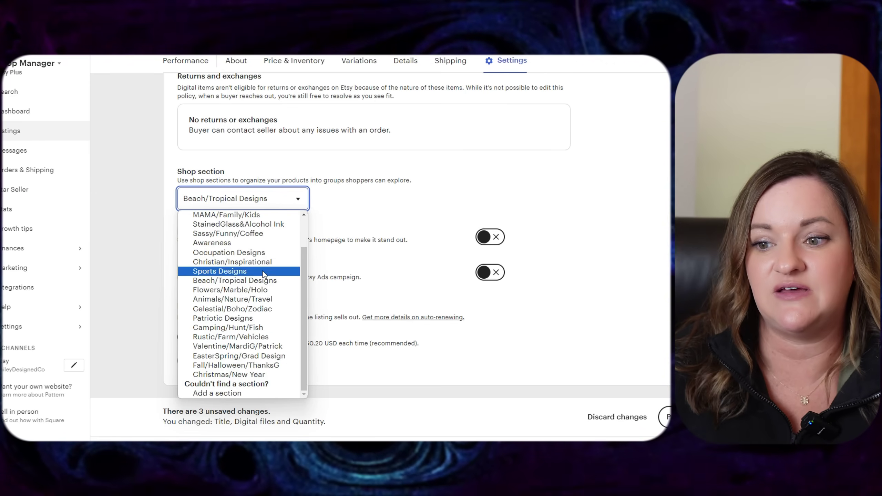
pyautogui.click(647, 208)
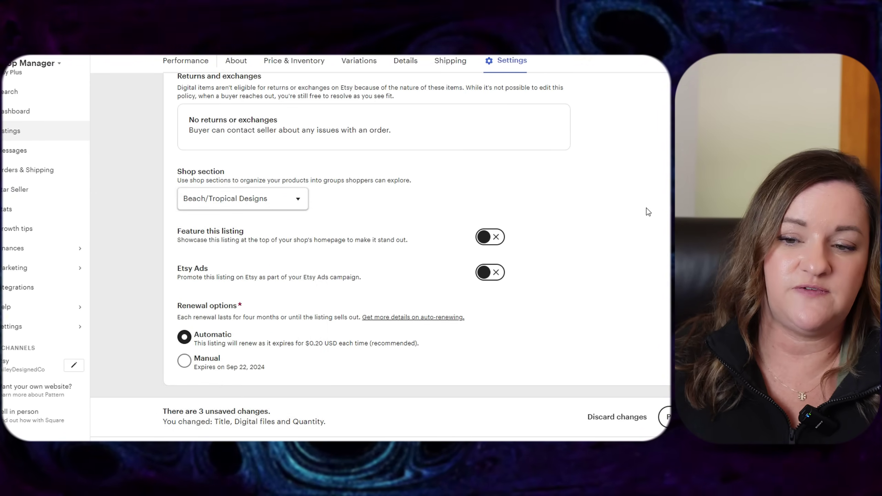